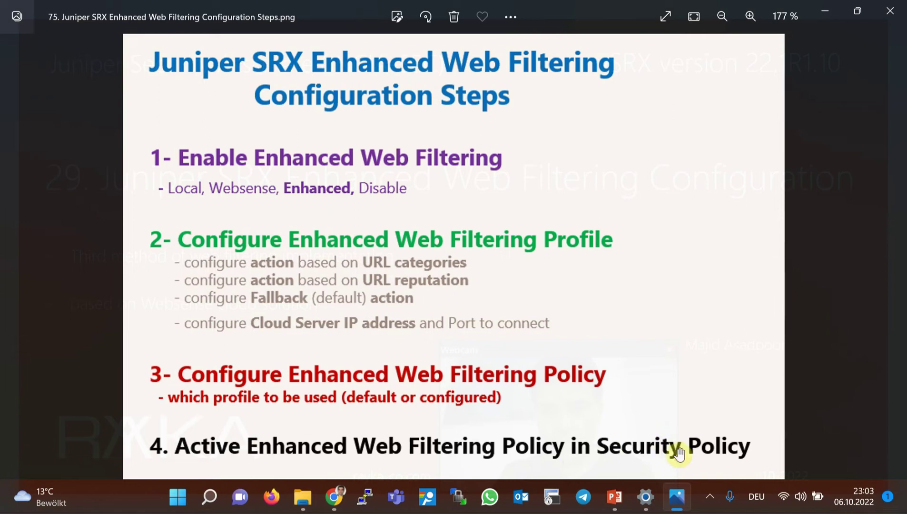
Switch to the vSRX1 session in SecureCRT, display the system licenses and check the wf_key_websense_ewf entry and its expiry.
key("alt+Tab")
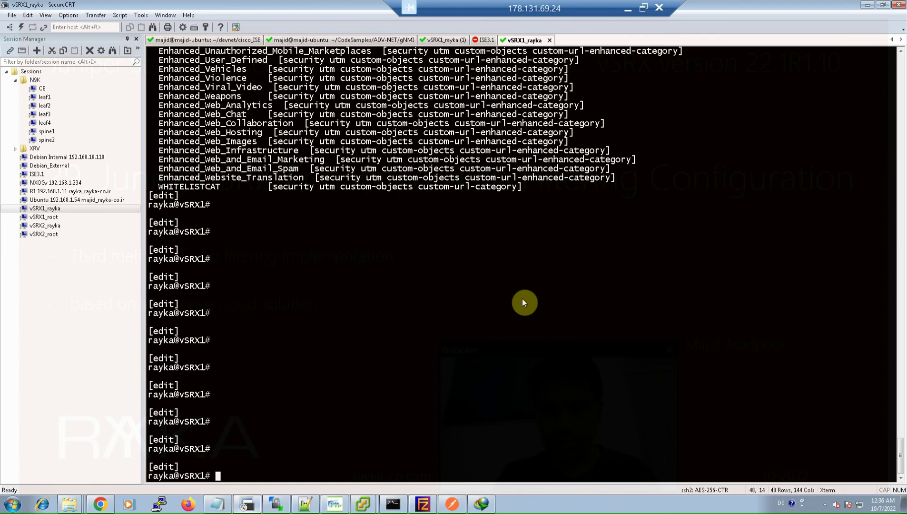
type("run show system license")
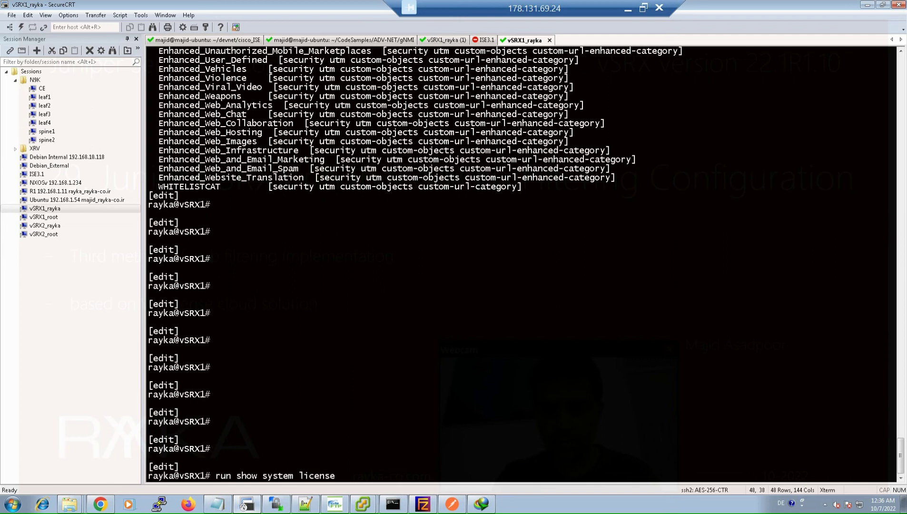
key("Return")
left_click_drag(149, 196, 260, 198)
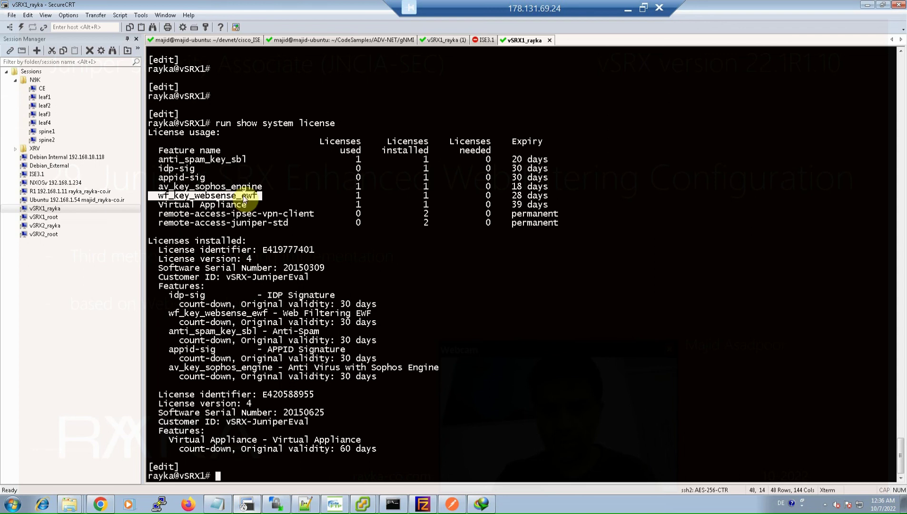
left_click_drag(512, 196, 552, 197)
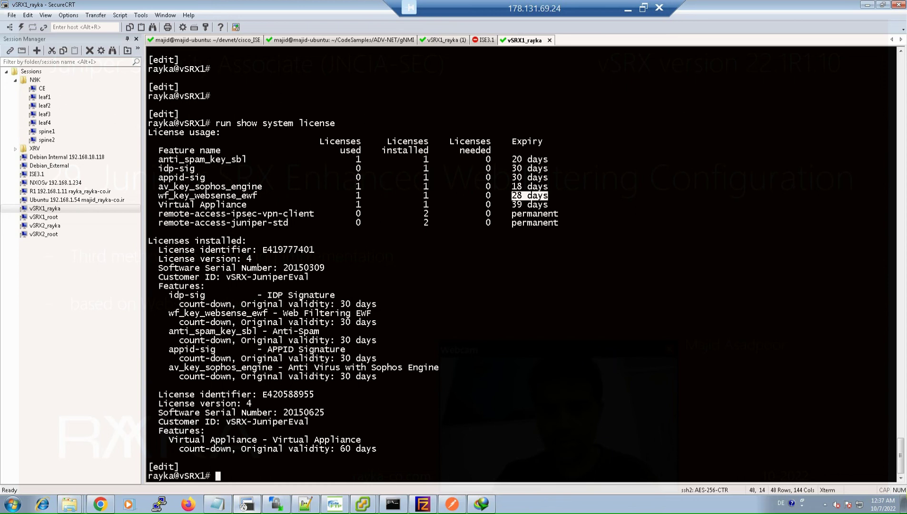
List the default UTM web-filtering types and set the type to juniper-enhanced.
type("set security utm default-configuration web-filtering type ?")
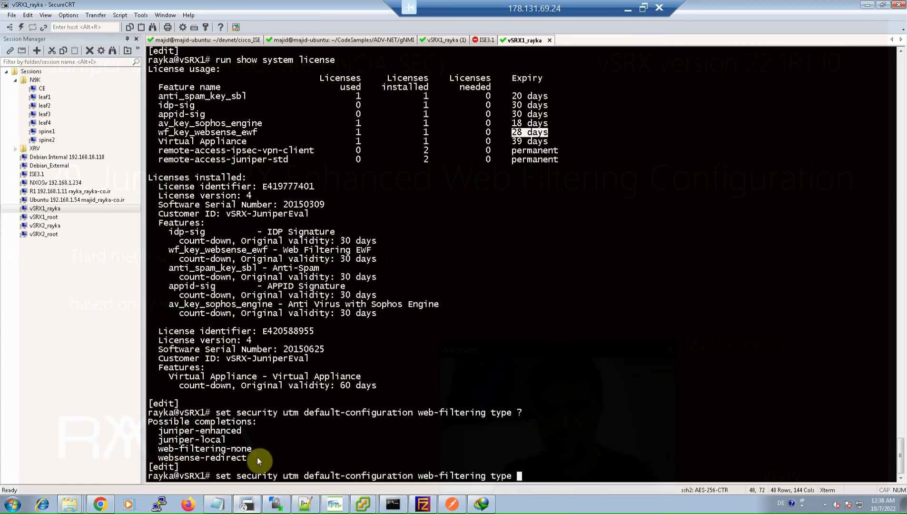
type("juniper-en")
key("Tab")
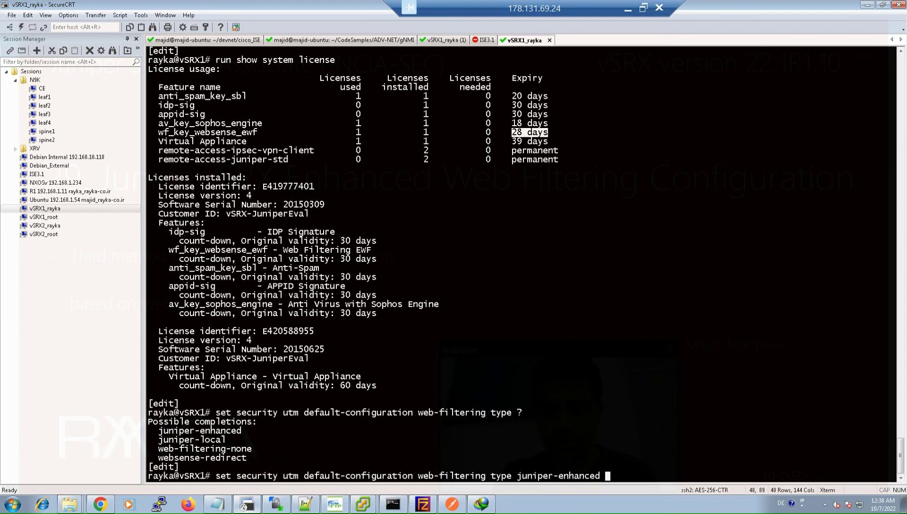
key("Return")
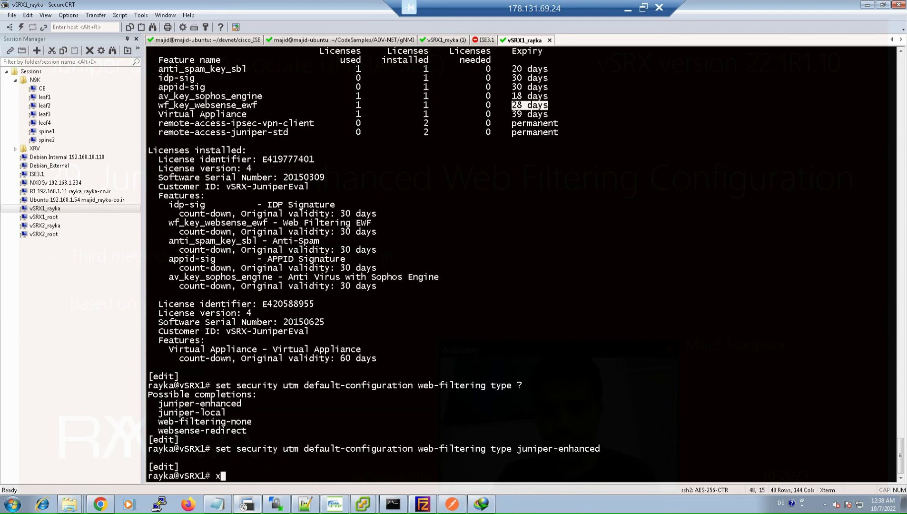
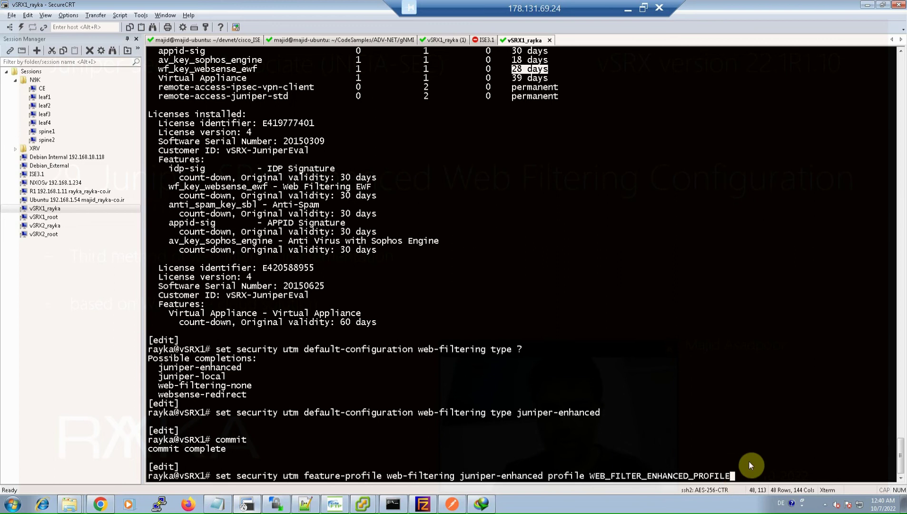
List all URL categories available for the juniper-enhanced profile WEB_FILTER_ENHANCED_PROFILE.
type("category")
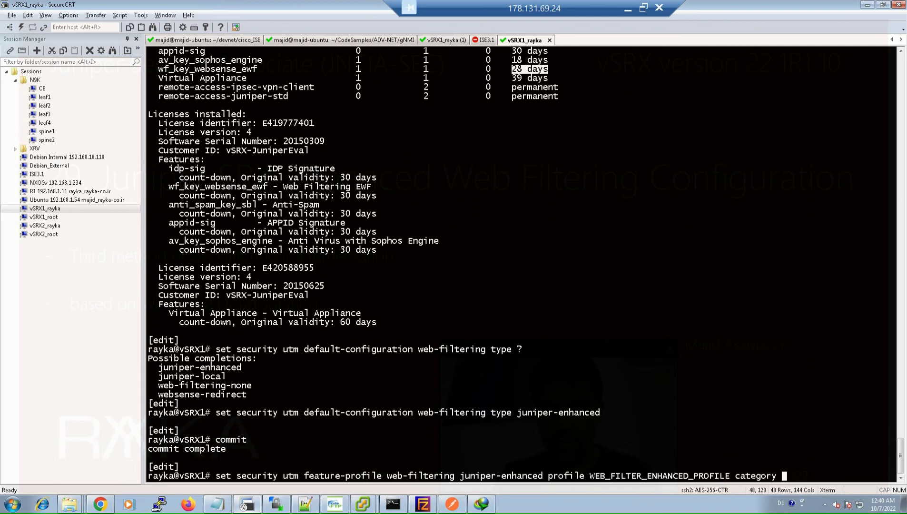
type("?")
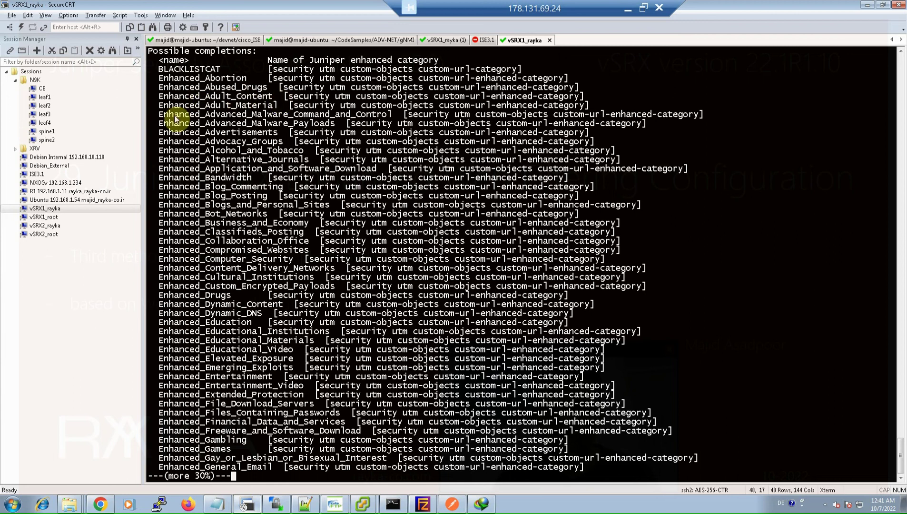
key("space")
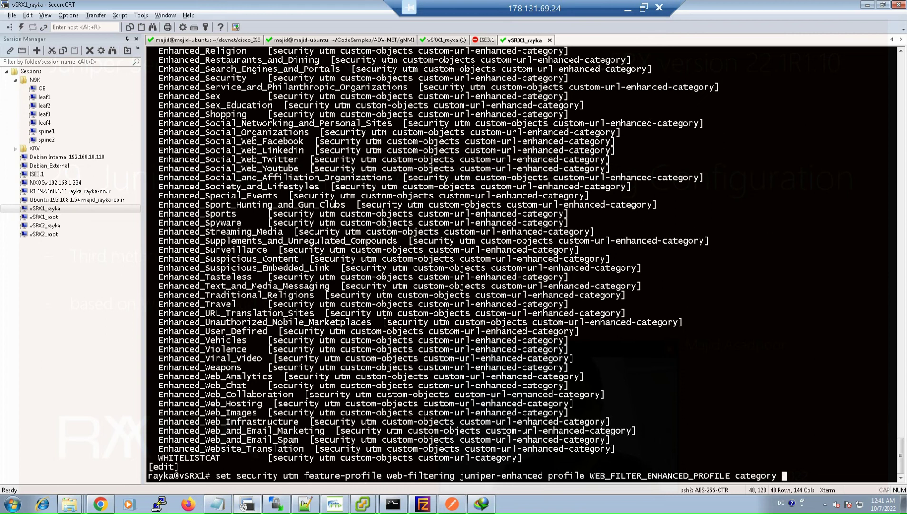
type("a")
key("BackSpace")
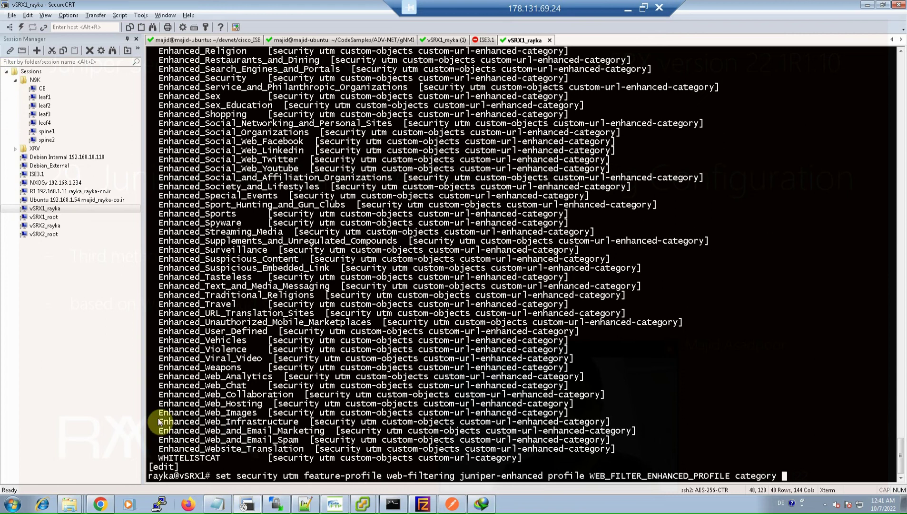
Add category Enhanced_Web_Images to the pending profile command and list its options and the possible actions.
left_click_drag(159, 412, 257, 412)
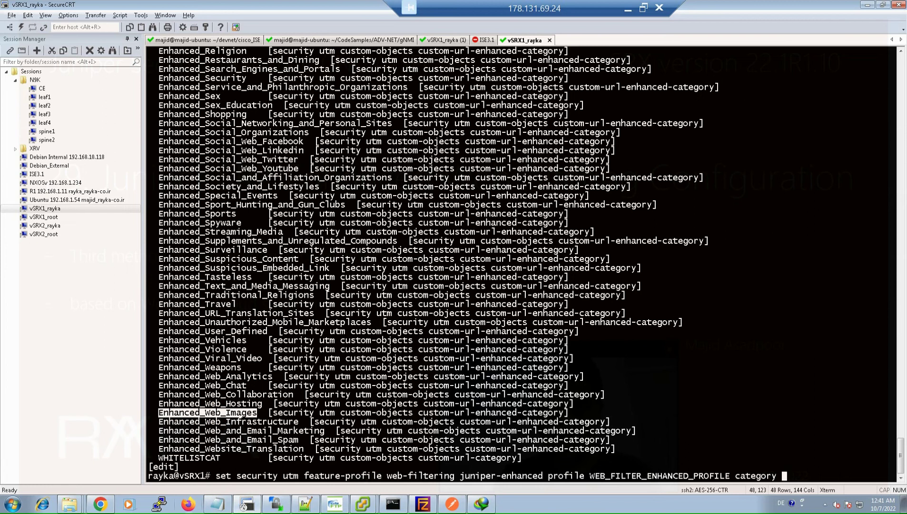
right_click(257, 412)
left_click(735, 371)
type("?")
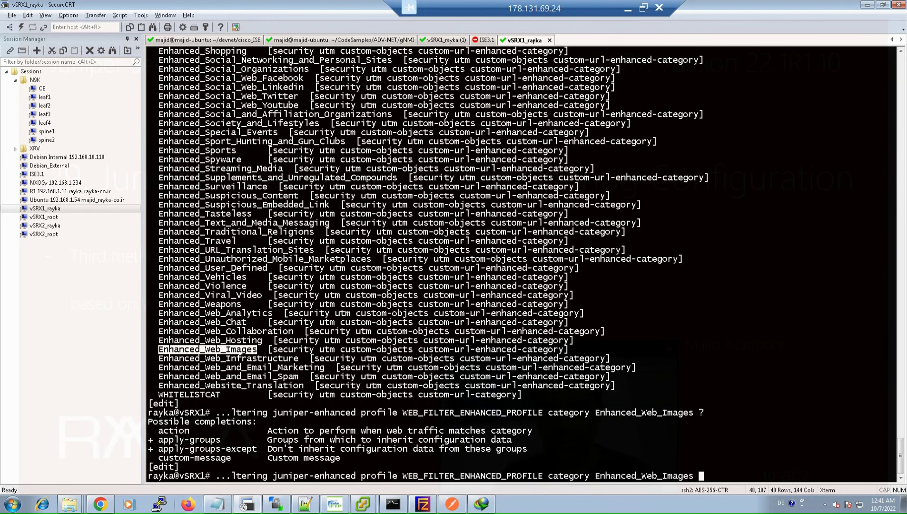
left_click(509, 459)
type("action ?")
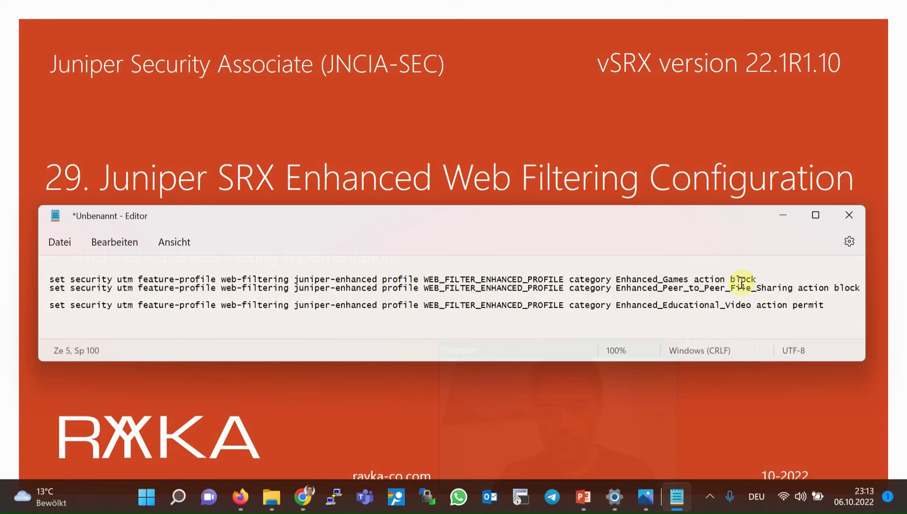
Review the categories and their block or permit actions in the commands prepared in Notepad.
left_click_drag(741, 280, 772, 283)
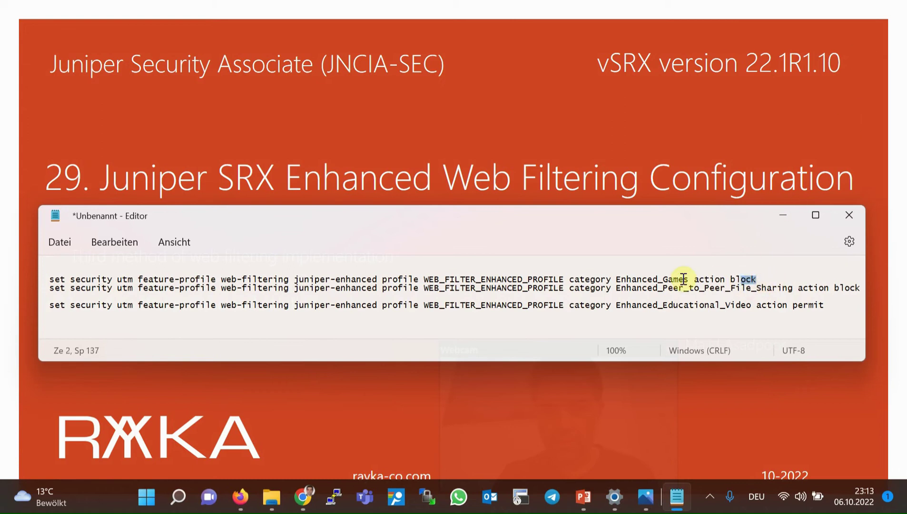
left_click(663, 280)
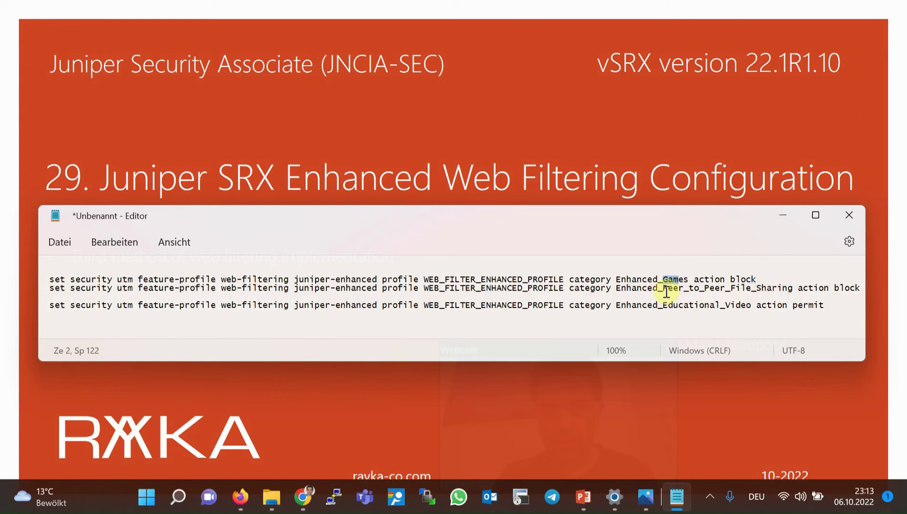
left_click_drag(663, 289, 772, 286)
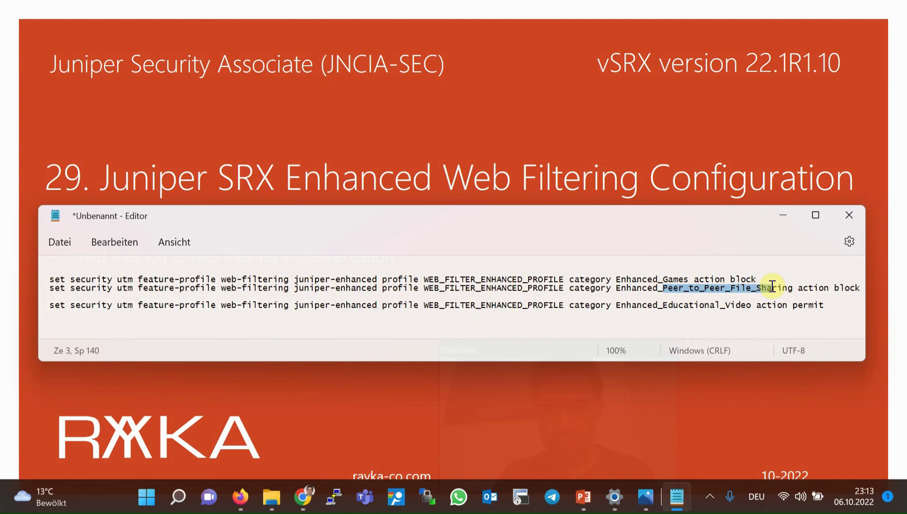
left_click(819, 304)
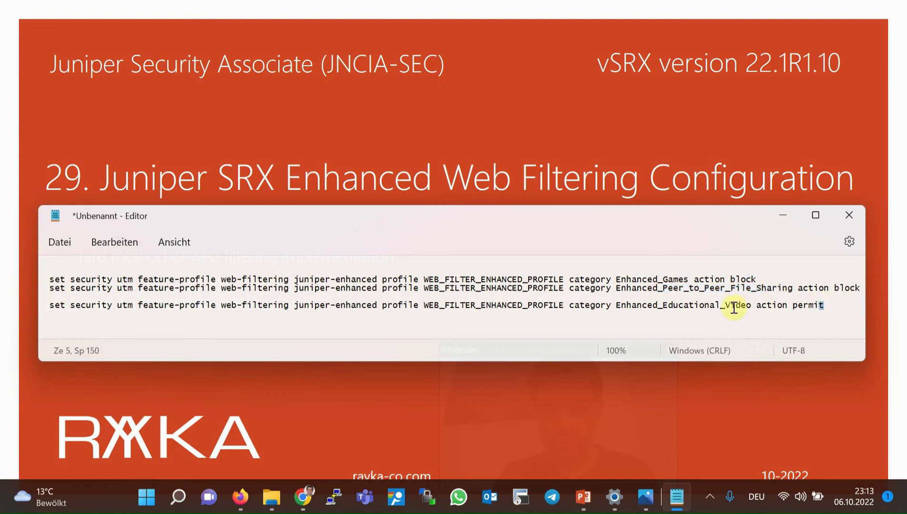
left_click_drag(648, 305, 746, 305)
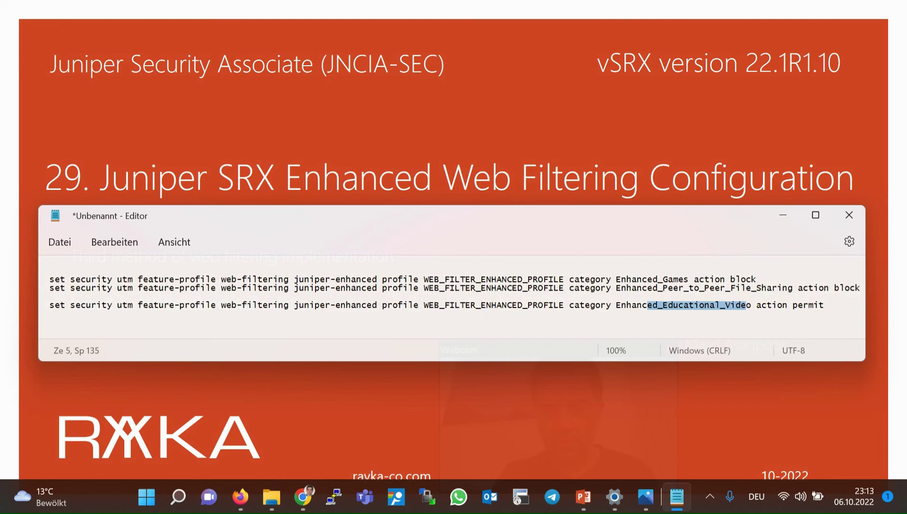
Copy the prepared commands into the vSRX1 session to block Enhanced_Games and Enhanced_Peer_to_Peer_File_Sharing and permit Enhanced_Educational_Video in WEB_FILTER_ENHANCED_PROFILE.
key("ctrl+a")
key("ctrl+c")
right_click(739, 299)
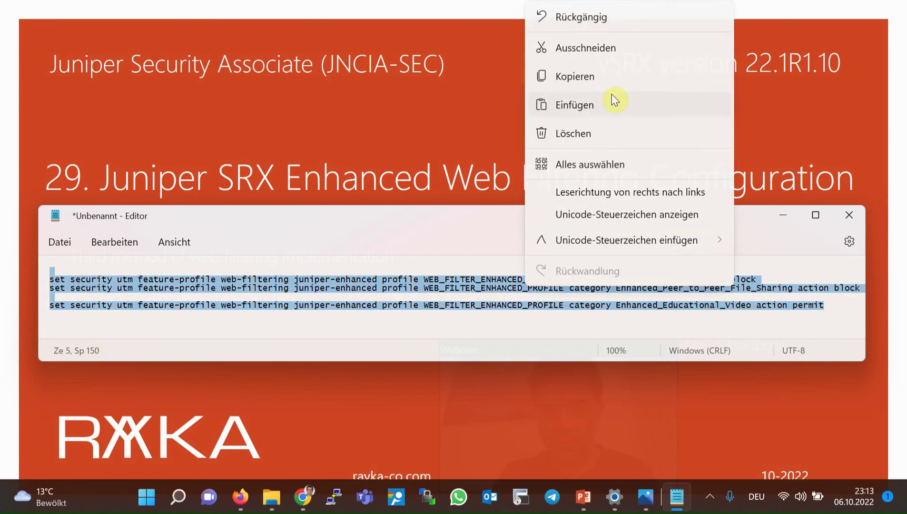
left_click(612, 76)
key("alt+Tab")
right_click(769, 229)
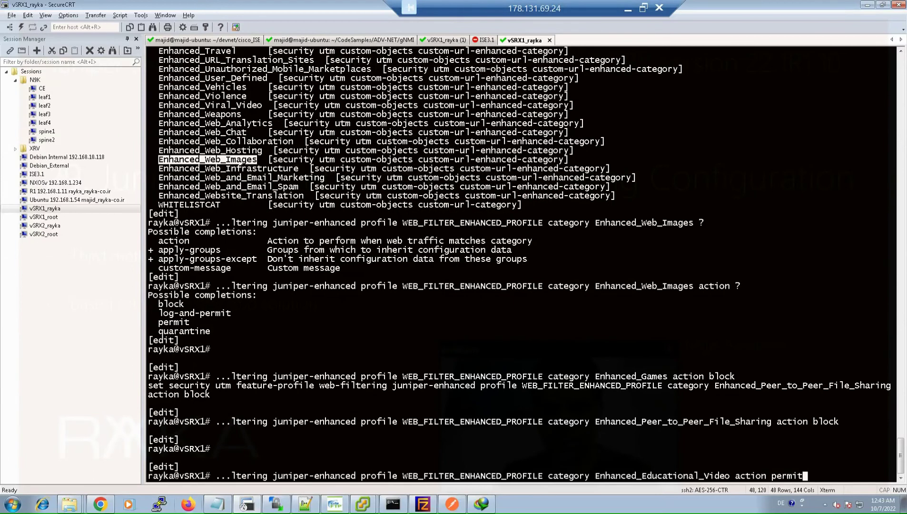
key("Return")
Commit the category action configuration on vSRX1.
type("c")
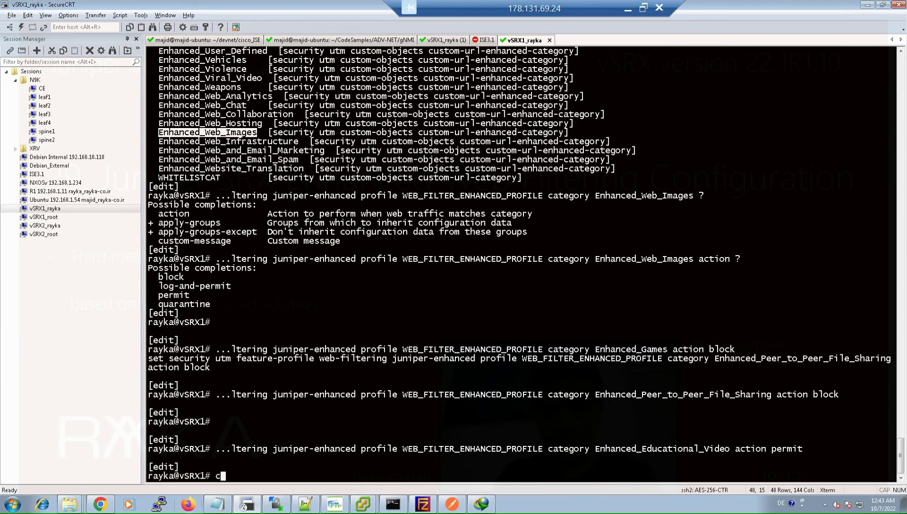
type("ommit")
key("Return")
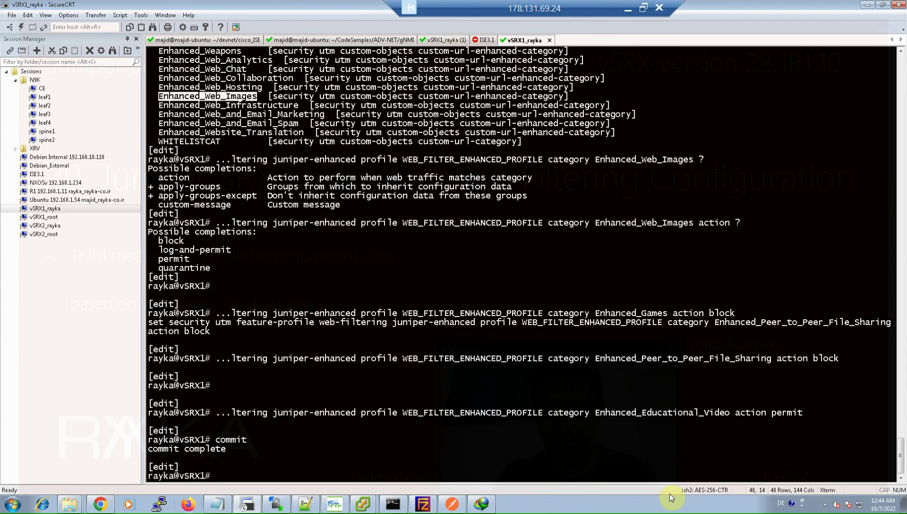
List the site-reputation-action options for WEB_FILTER_ENHANCED_PROFILE.
right_click(666, 452)
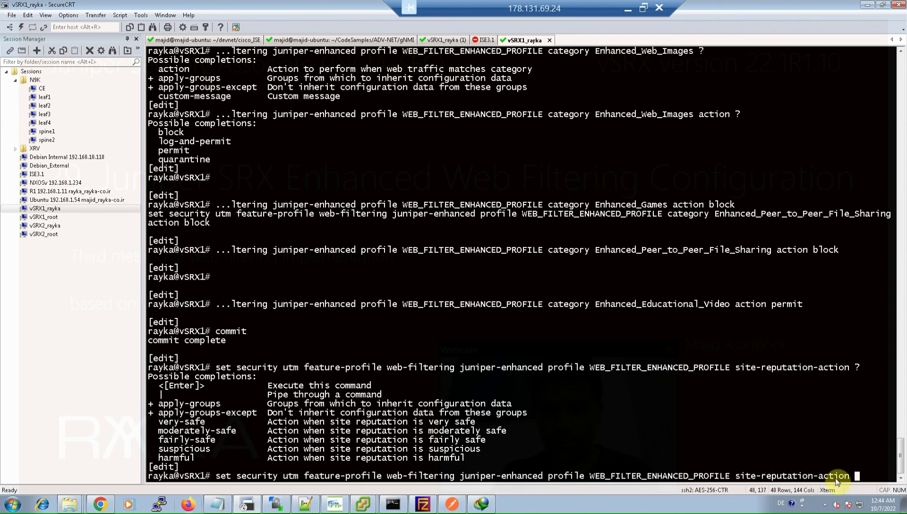
type("?")
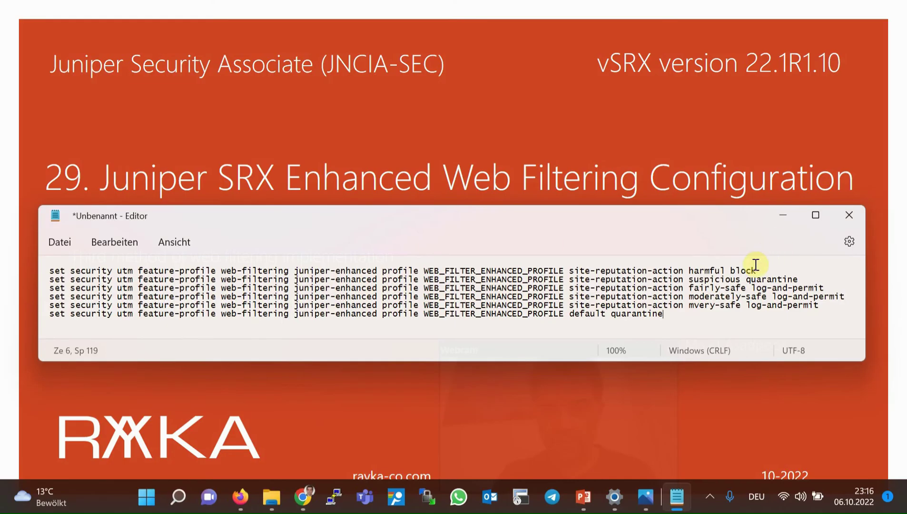
Review the action for each site reputation level and the default action in the commands prepared in Notepad.
double_click(743, 271)
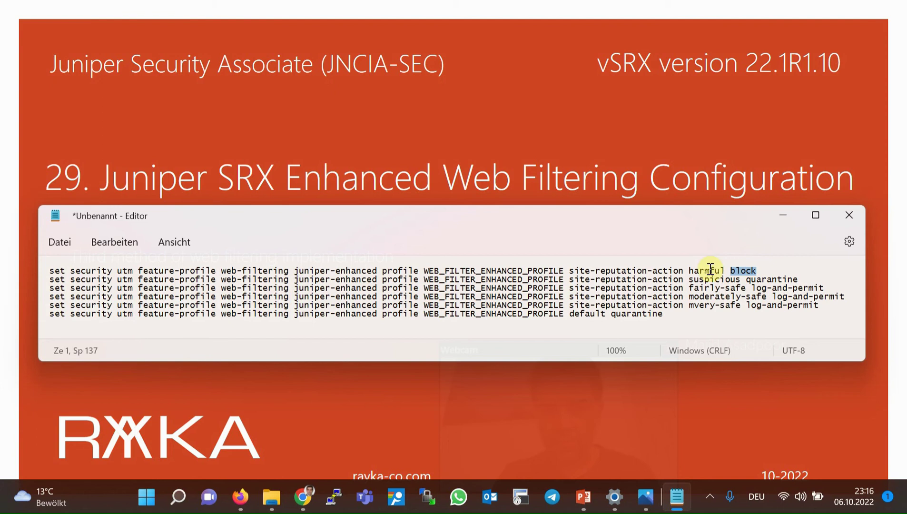
double_click(691, 271)
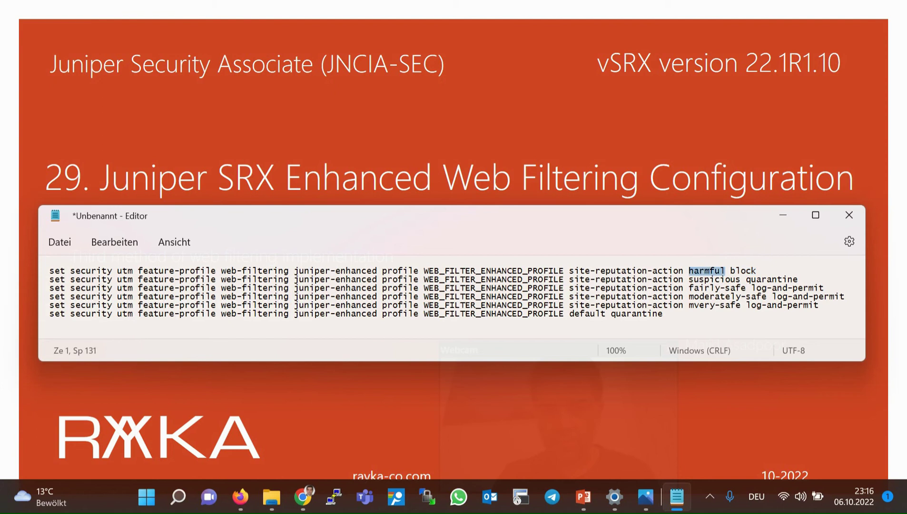
double_click(771, 279)
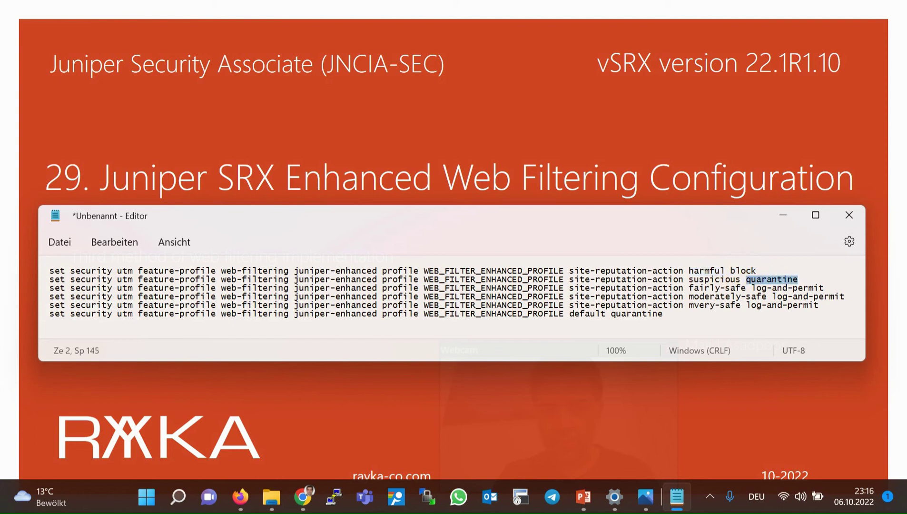
double_click(719, 279)
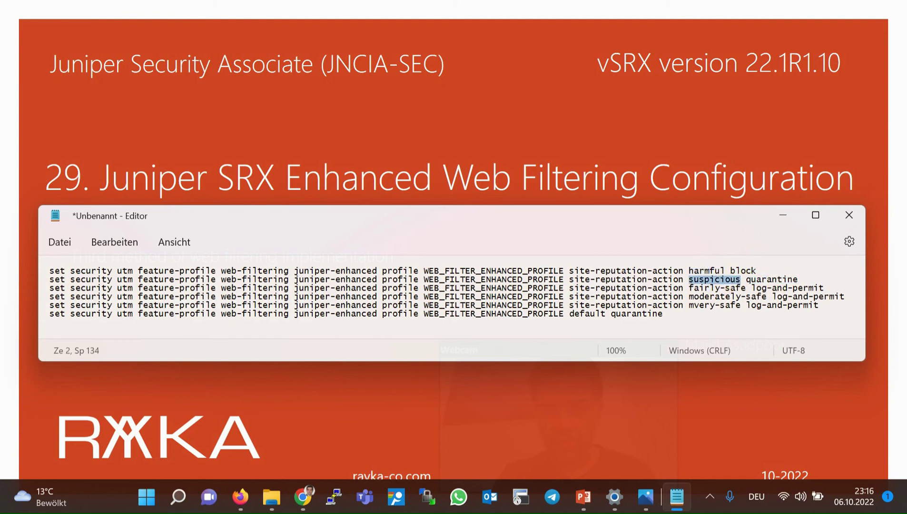
left_click_drag(746, 279, 824, 297)
left_click(789, 291)
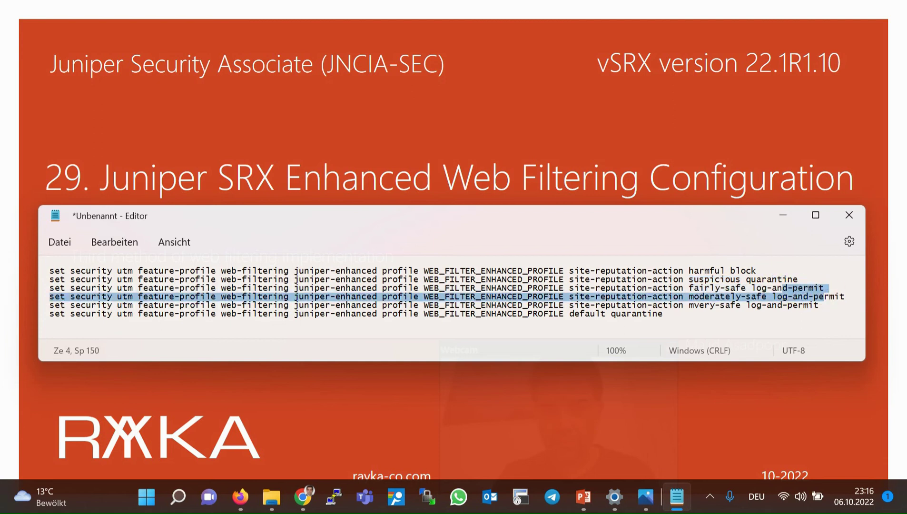
left_click(799, 305)
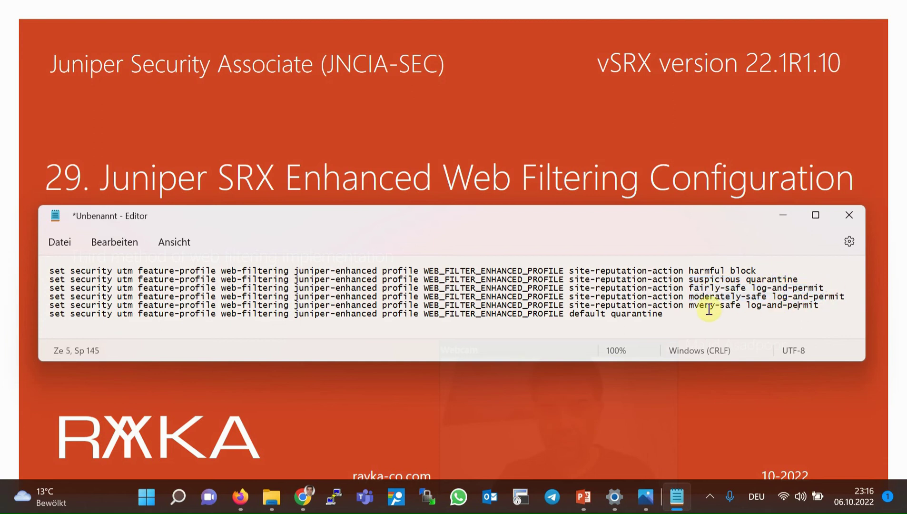
left_click_drag(571, 314, 659, 318)
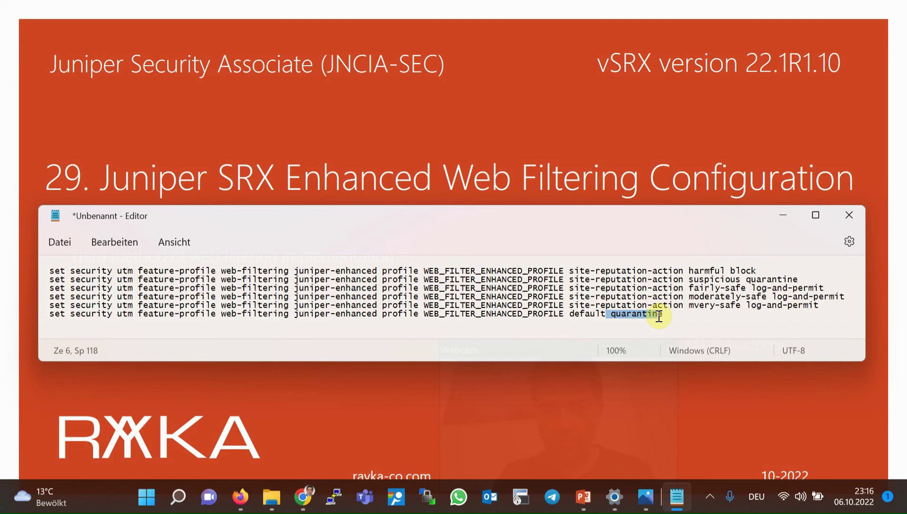
left_click(659, 317)
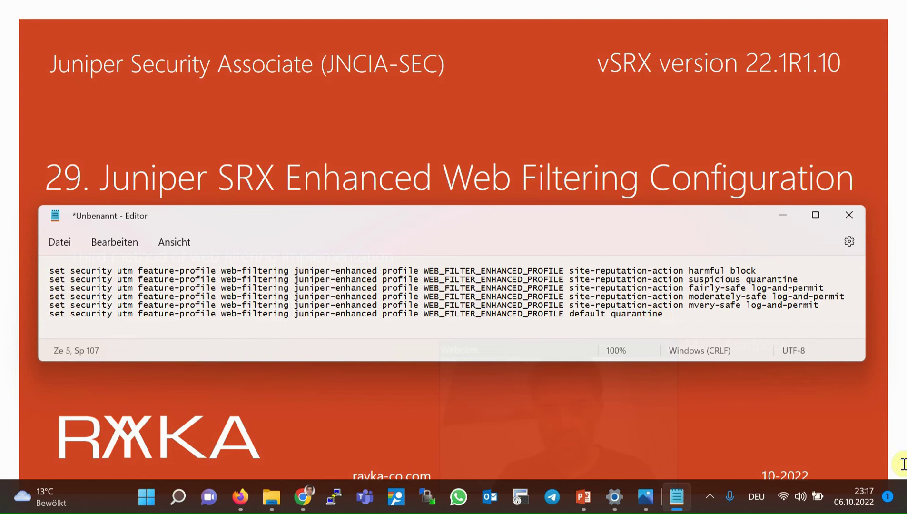
Copy the prepared WEB_FILTER_ENHANCED_PROFILE actions into vSRX1 and commit: harmful block, suspicious quarantine, fairly-safe and moderately-safe log-and-permit, default quarantine.
key("ctrl+a")
key("alt+Tab")
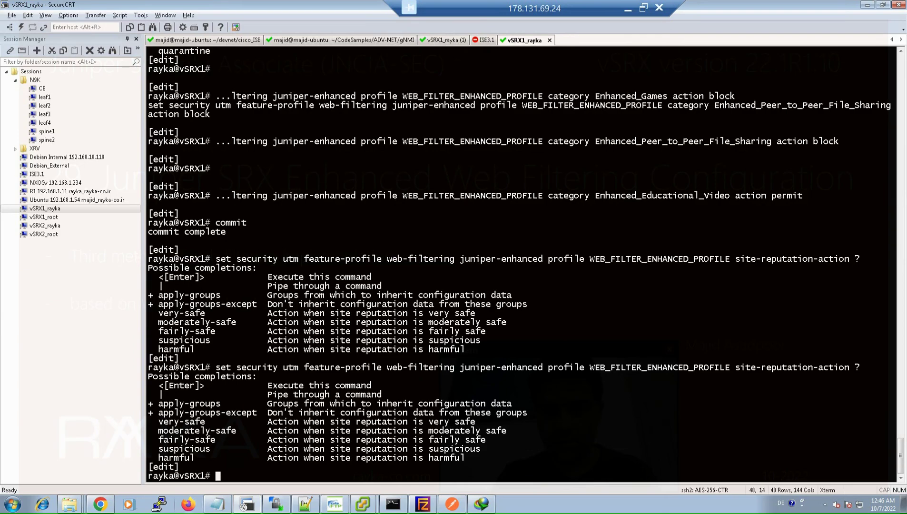
right_click(653, 305)
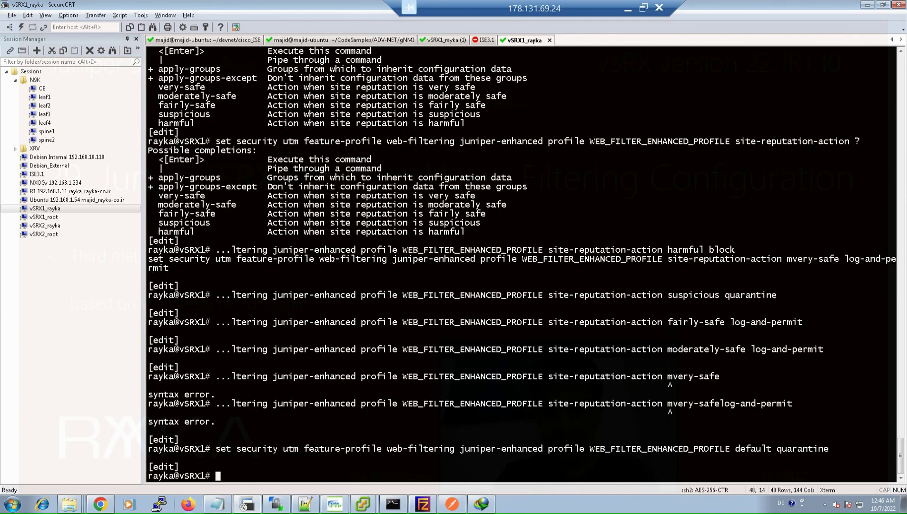
type("commit")
key("Return")
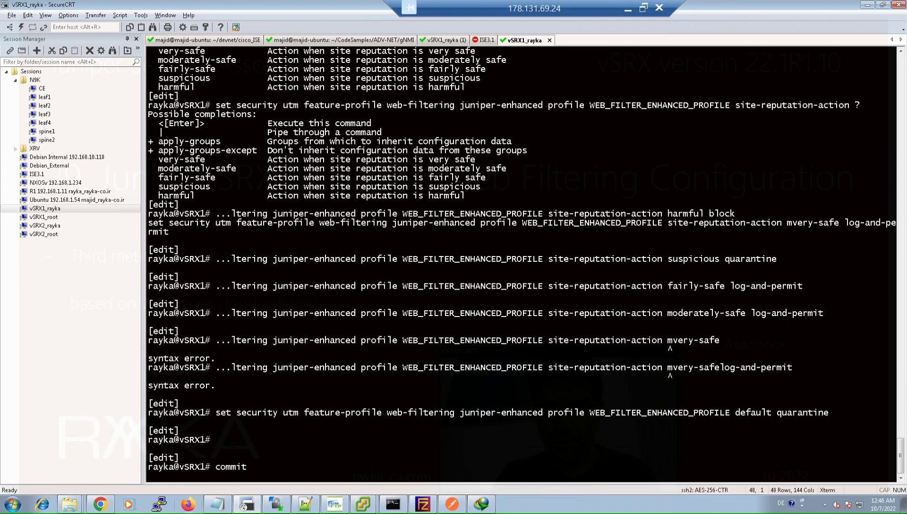
Copy the prepared commands from Notepad into the vSRX1 session to set the juniper-enhanced server host to rp.cloud.threatseeker.com and port to 80.
key("alt+Tab")
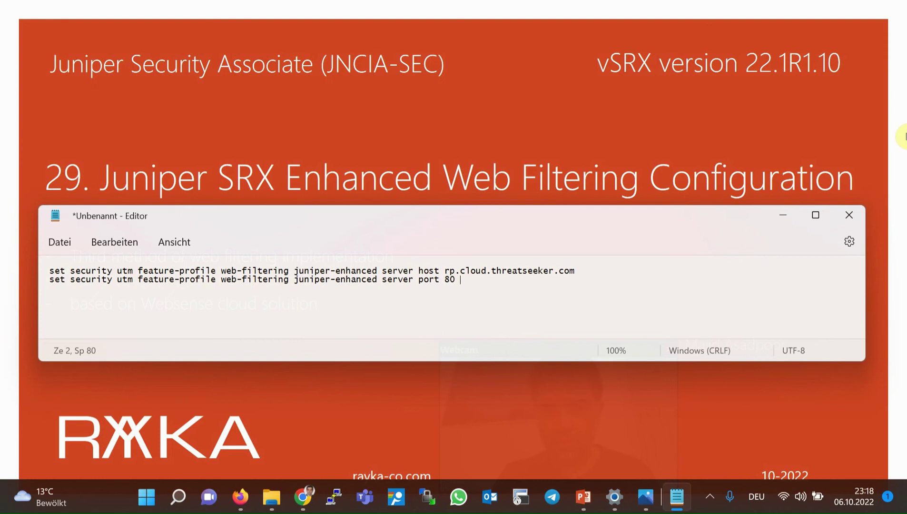
left_click(446, 271)
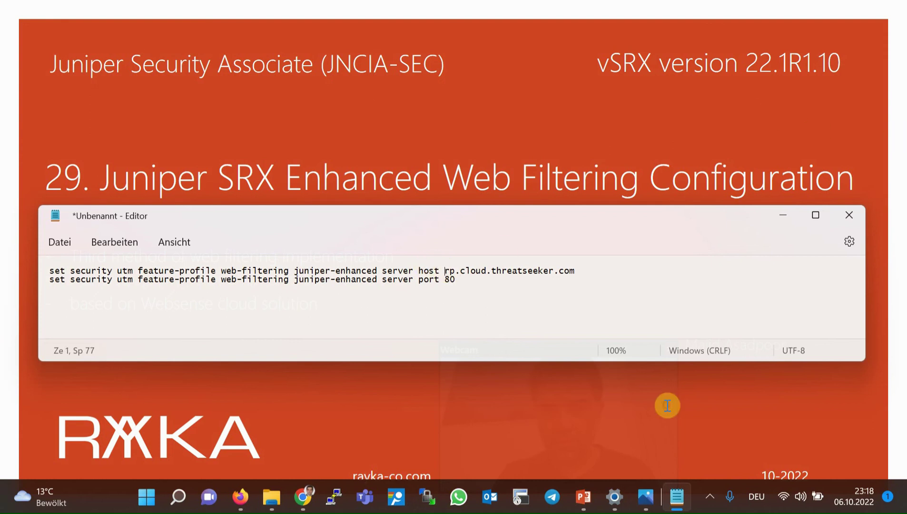
left_click_drag(446, 271, 588, 273)
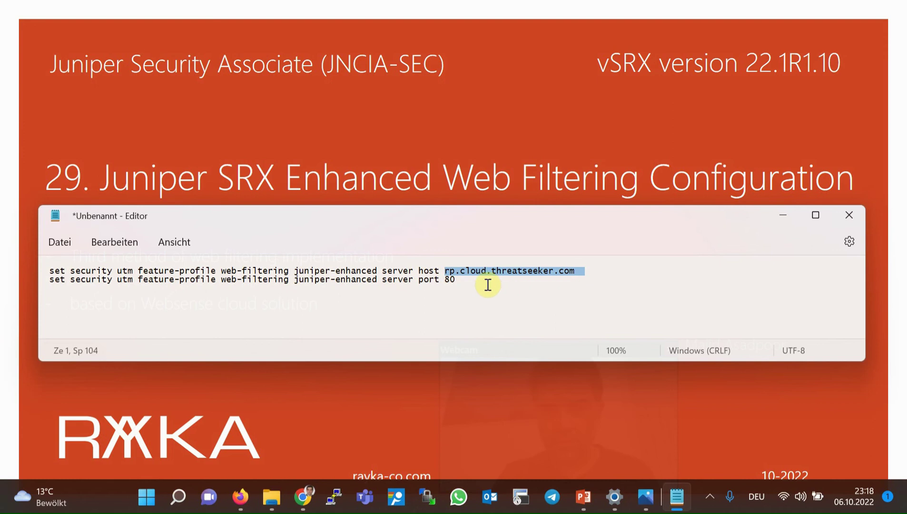
key("ctrl+a")
key("ctrl+c")
right_click(402, 274)
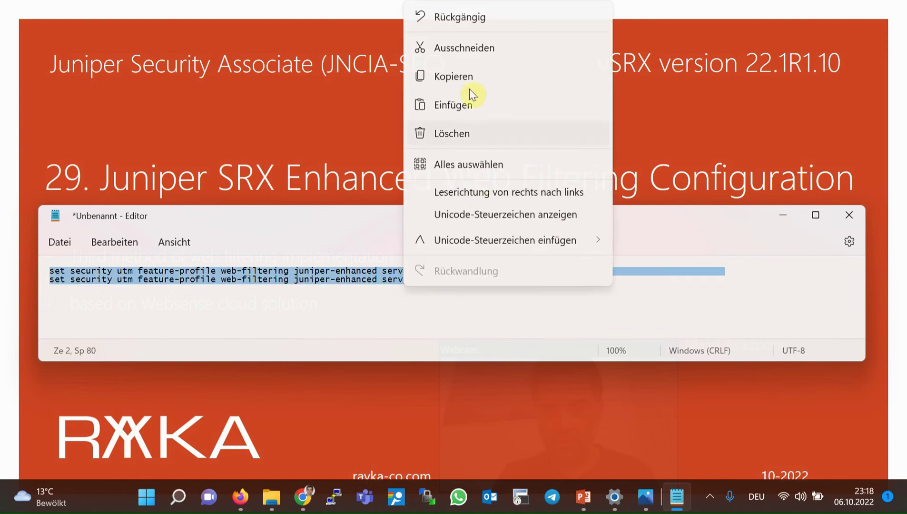
key("alt+Tab")
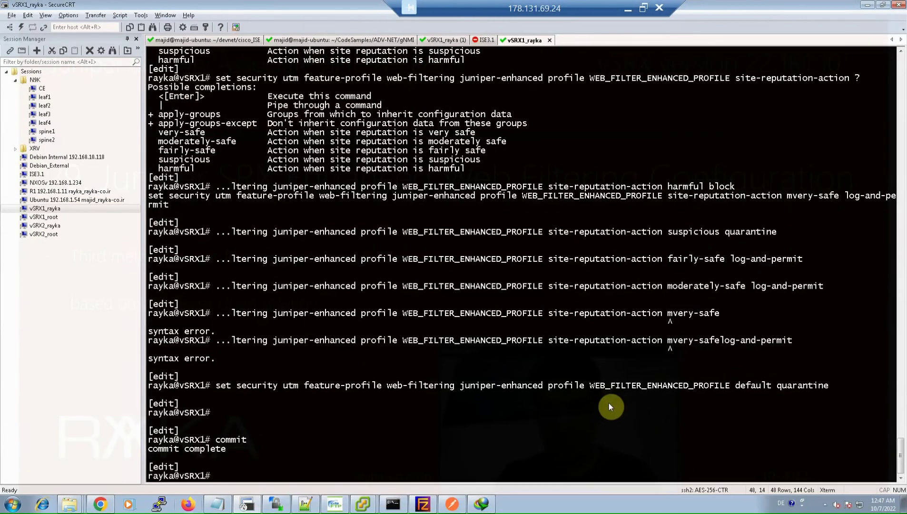
right_click(542, 440)
key("Return")
Commit the juniper-enhanced server host and port configuration on vSRX1.
type("ci")
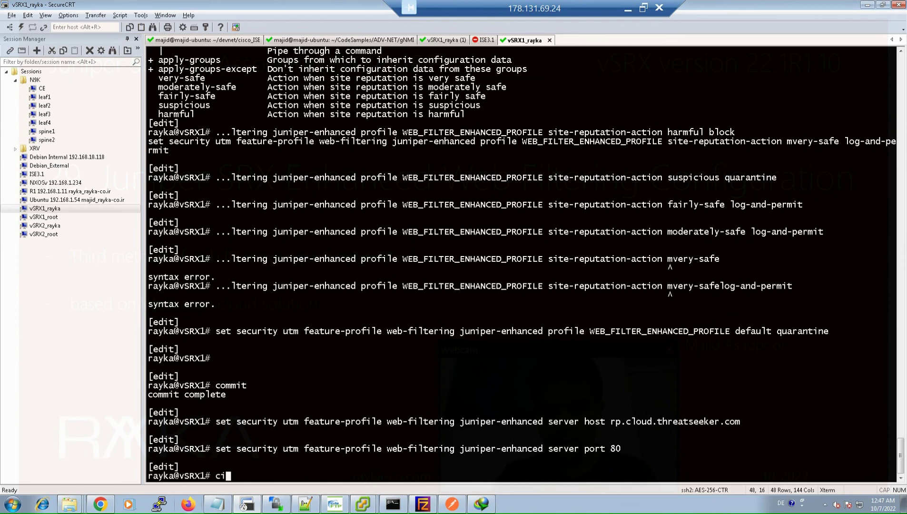
type("~omm")
key("Return")
key("Return")
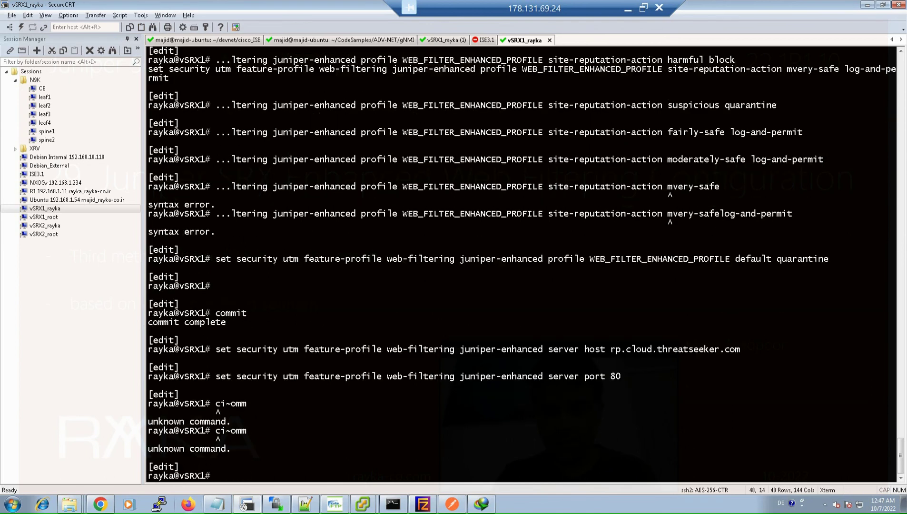
type("commit")
key("Return")
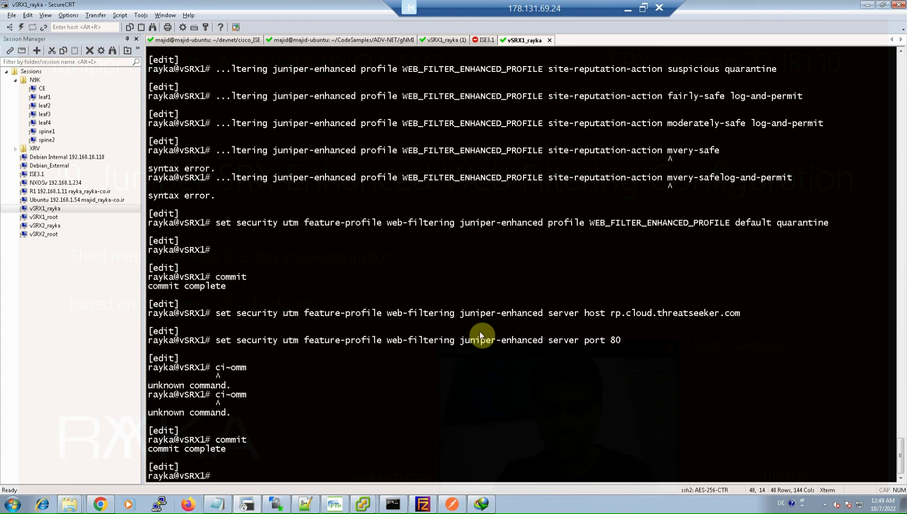
Start the web-filtering http-profile command for utm-policy WEB_FILTER_ENHANCED_POLICY, list the available profiles and review the custom and predefined enhanced ones.
key("shift+Insert")
type("?")
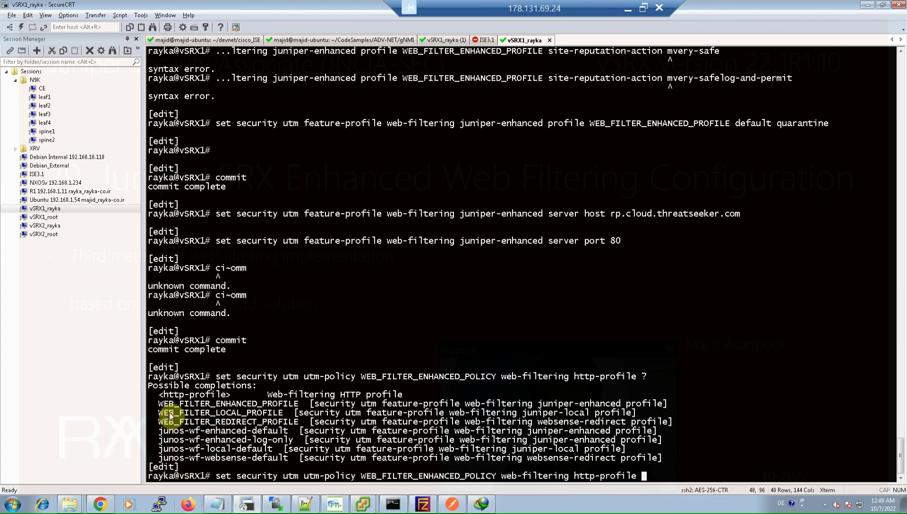
left_click_drag(175, 404, 289, 408)
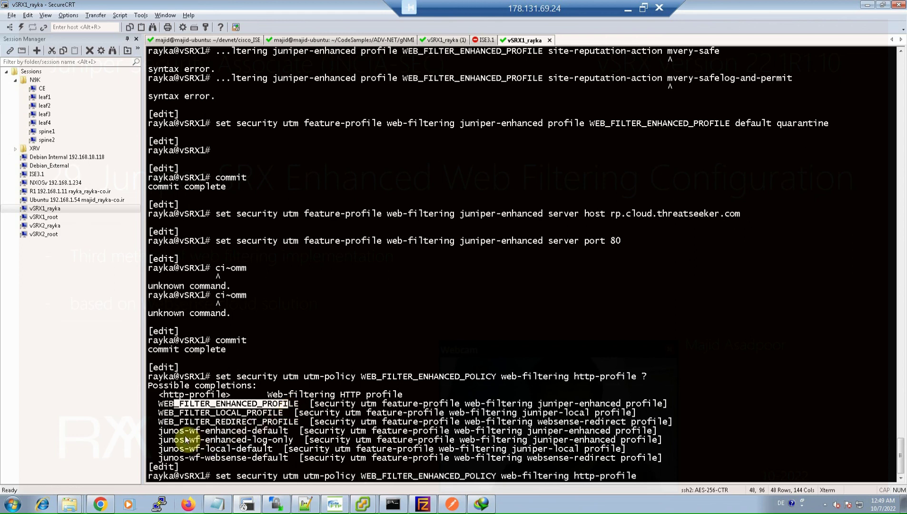
left_click_drag(171, 434, 272, 432)
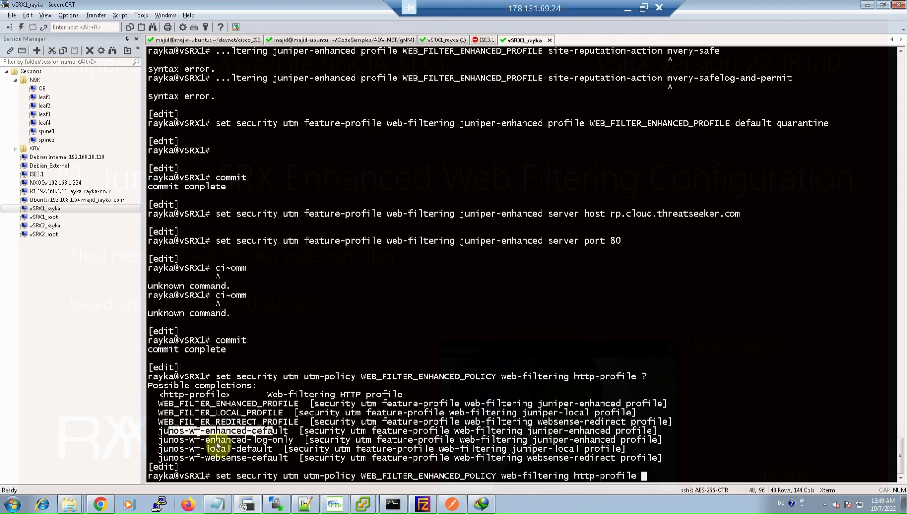
left_click_drag(180, 440, 294, 443)
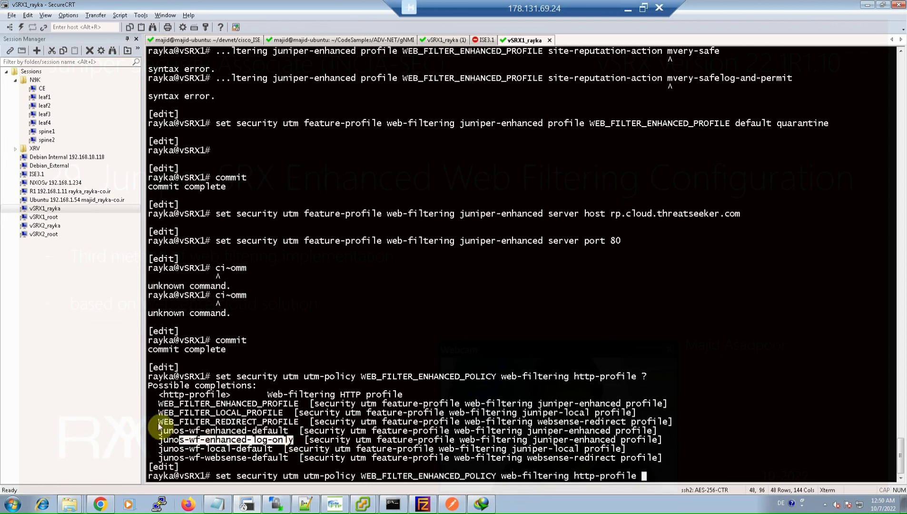
left_click_drag(159, 403, 299, 405)
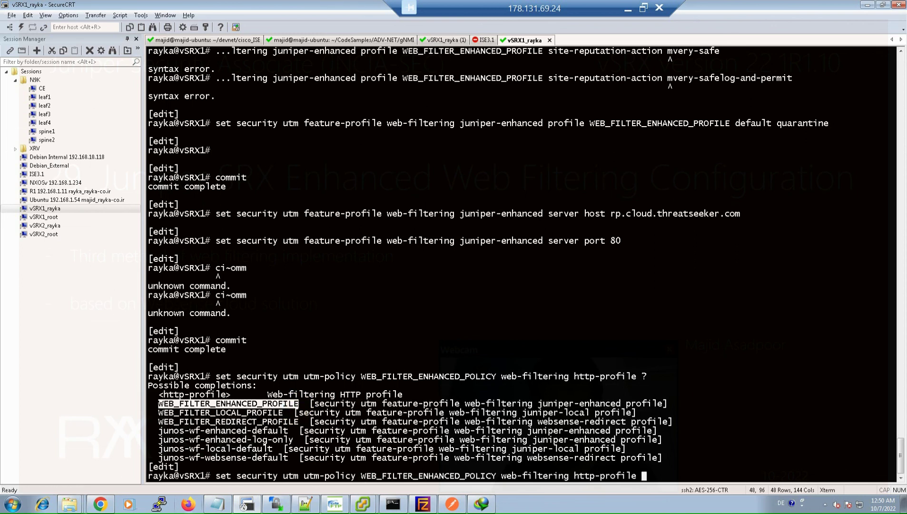
Assign WEB_FILTER_ENHANCED_PROFILE as the http-profile of WEB_FILTER_ENHANCED_POLICY and commit the change.
type("WEB_FILTER_ENHANCED_PROFILE")
key("Return")
type("commit")
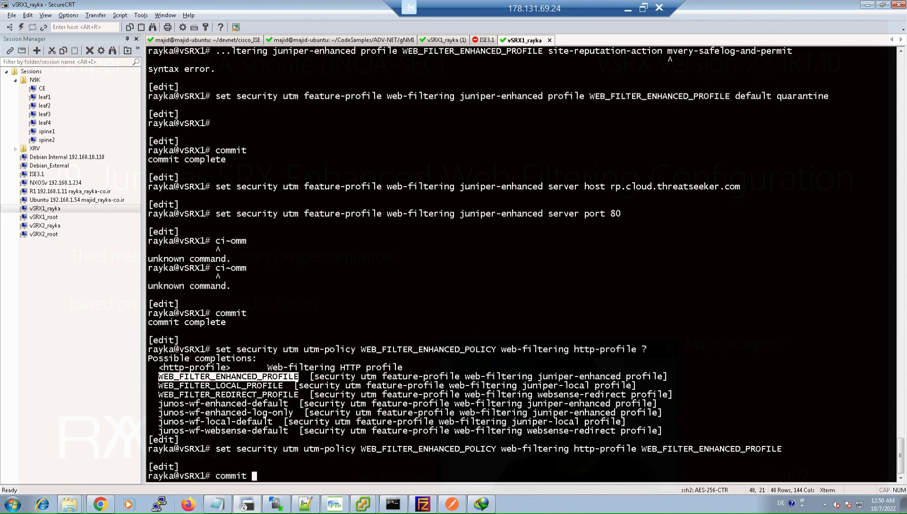
key("Return")
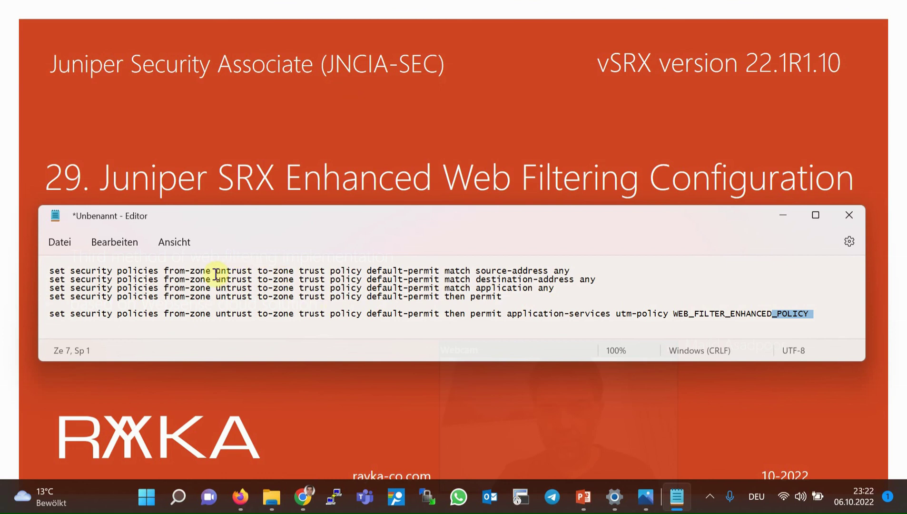
Copy the prepared command from Notepad into vSRX1 to apply utm-policy WEB_FILTER_ENHANCED_POLICY to the untrust-to-trust default-permit policy, and commit.
left_click_drag(215, 271, 457, 274)
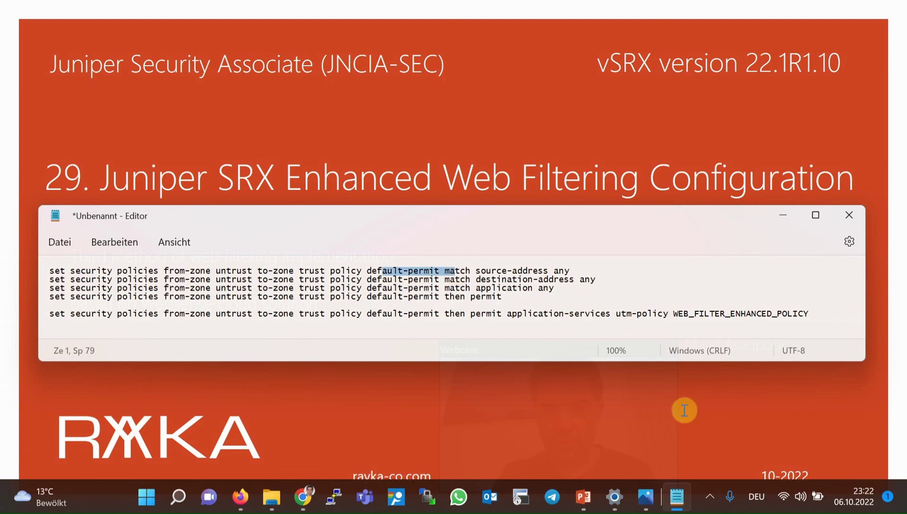
left_click_drag(445, 296, 507, 299)
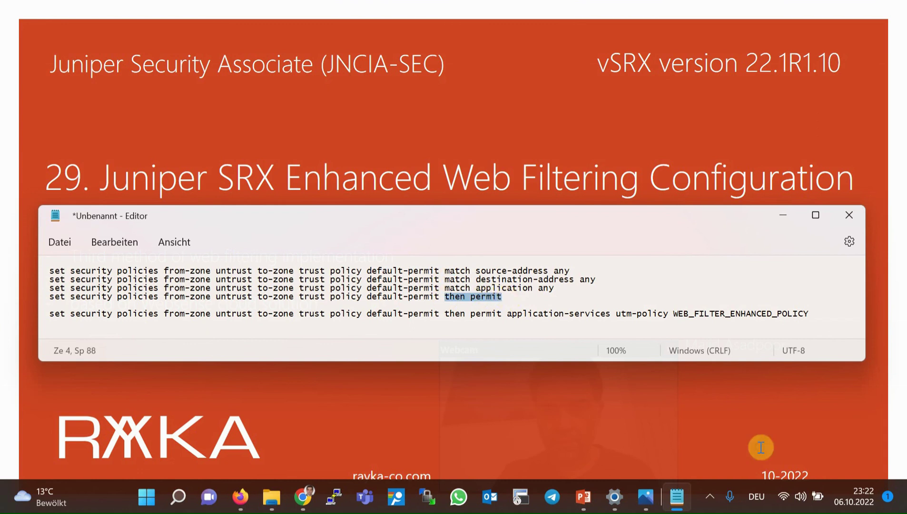
left_click_drag(522, 314, 56, 315)
left_click(671, 315)
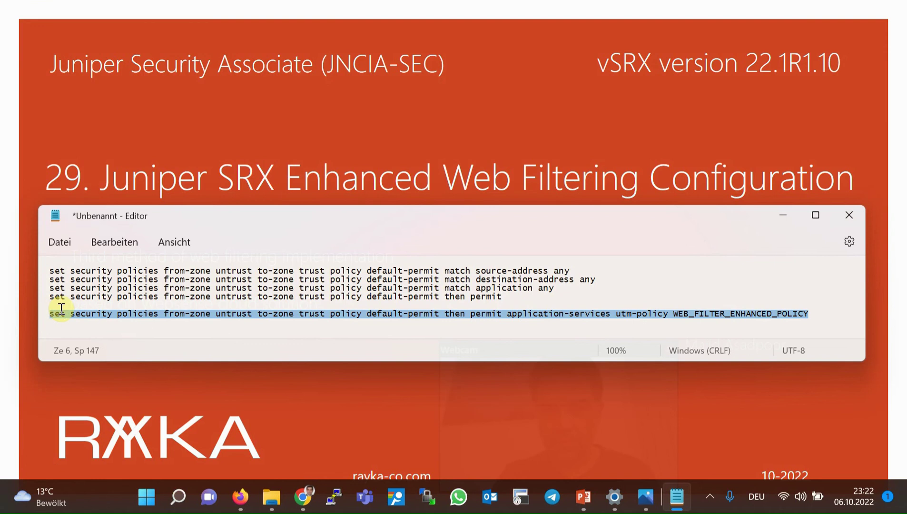
right_click(62, 313)
left_click(95, 103)
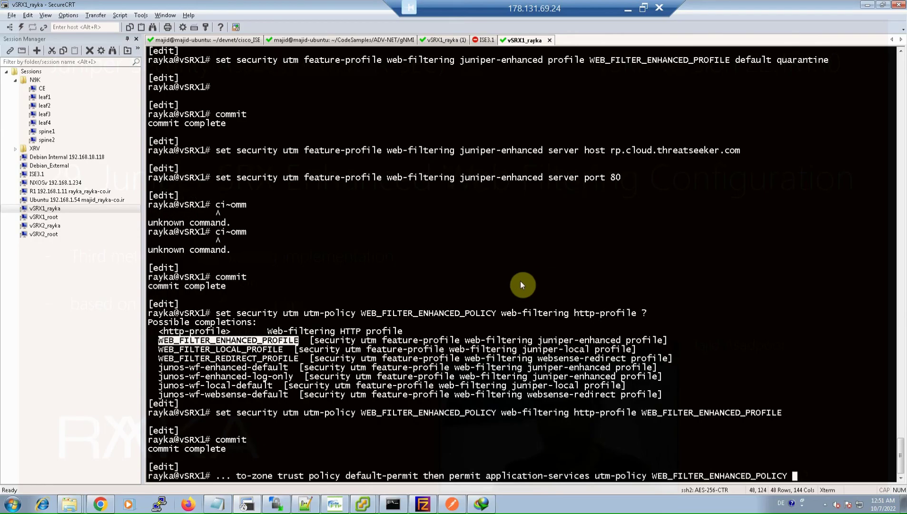
key("Return")
type("commit")
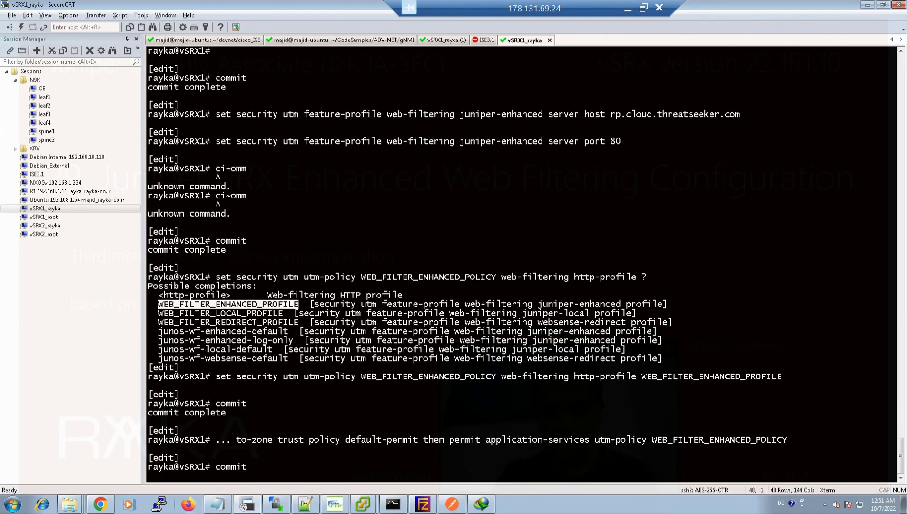
key("Return")
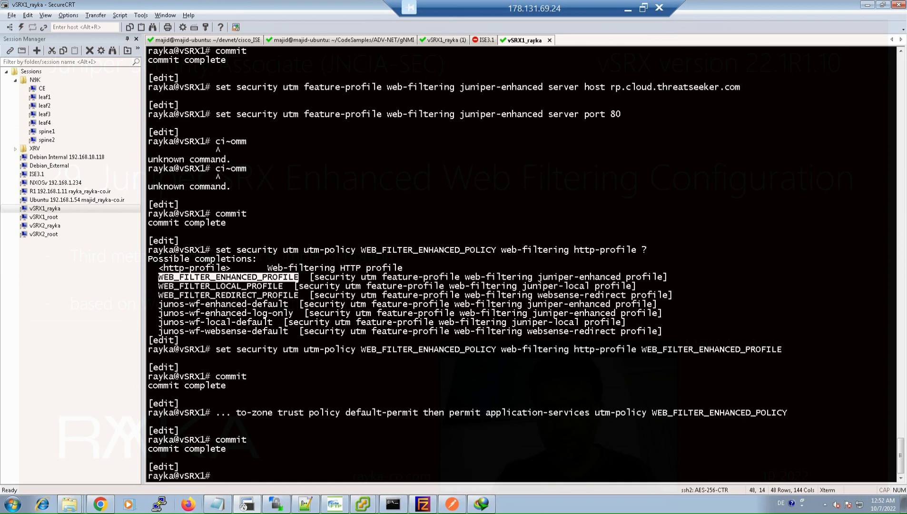
Display the UTM web-filtering status on vSRX1 and check which web filtering type and server are in use.
type("run show security utm")
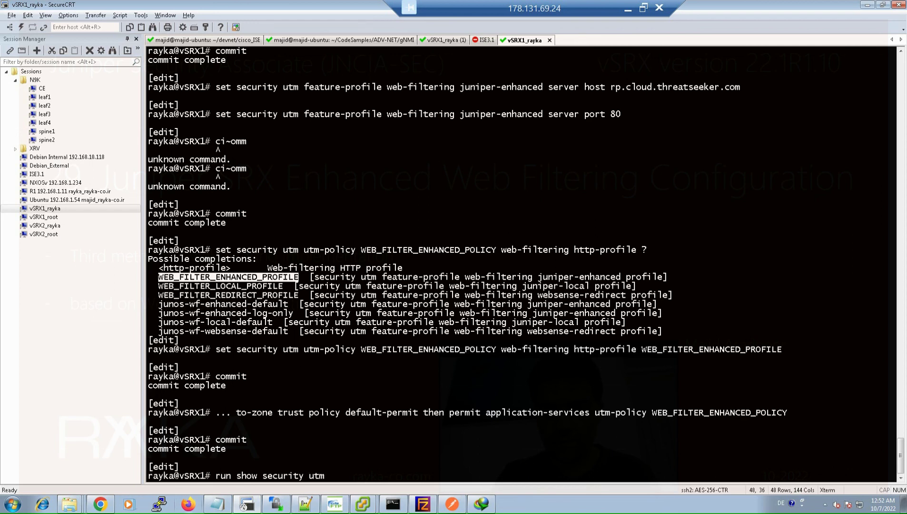
type(" web-filtering state")
key("Return")
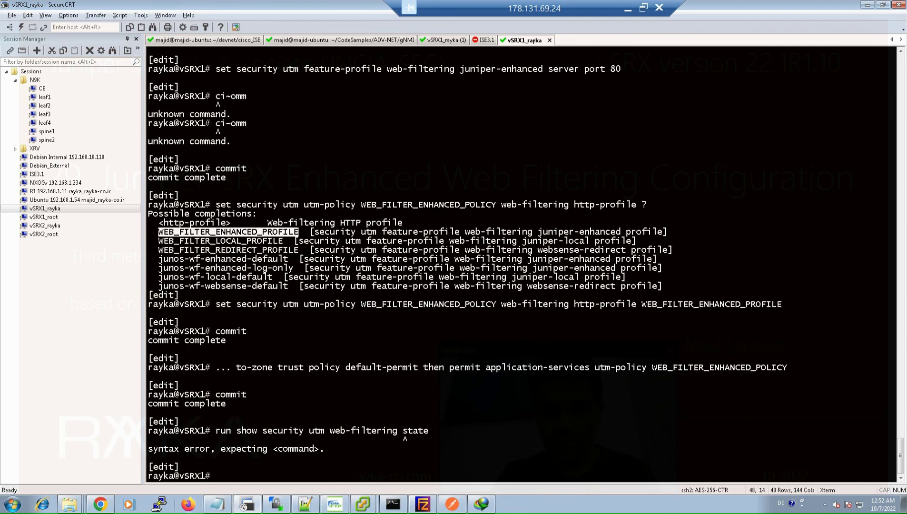
key("Up")
key("BackSpace")
type("us")
key("Return")
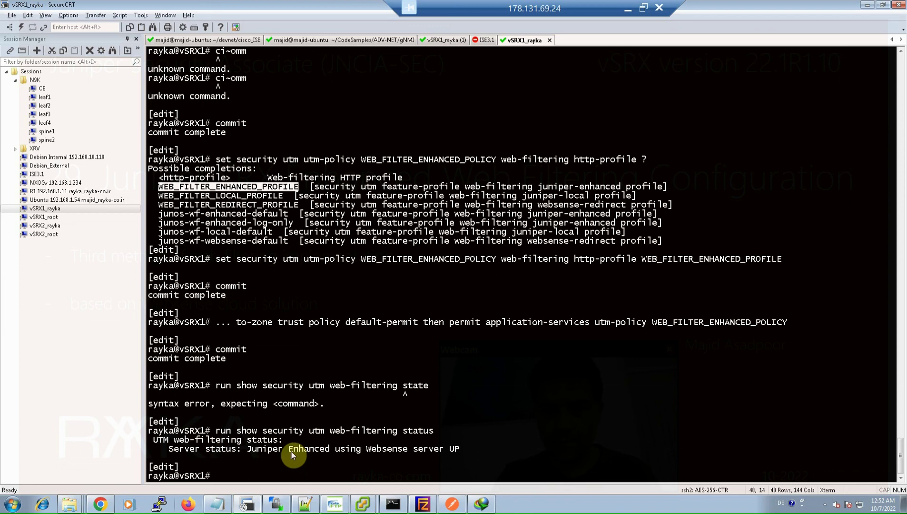
left_click_drag(289, 450, 335, 452)
Display the UTM web-filtering statistics on vSRX1 and examine the white list, black list and default action counters.
key("Up")
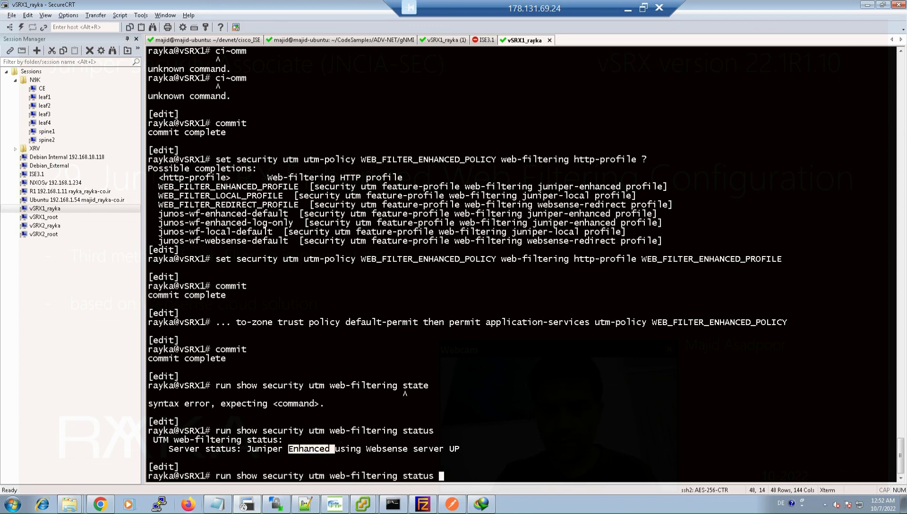
key("BackSpace")
key("BackSpace")
key("BackSpace")
type("tistics")
key("Return")
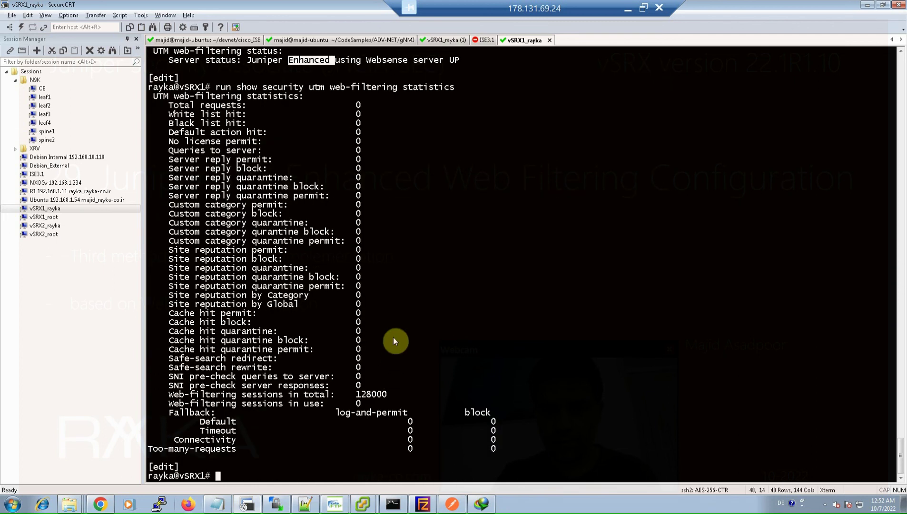
left_click_drag(163, 114, 227, 119)
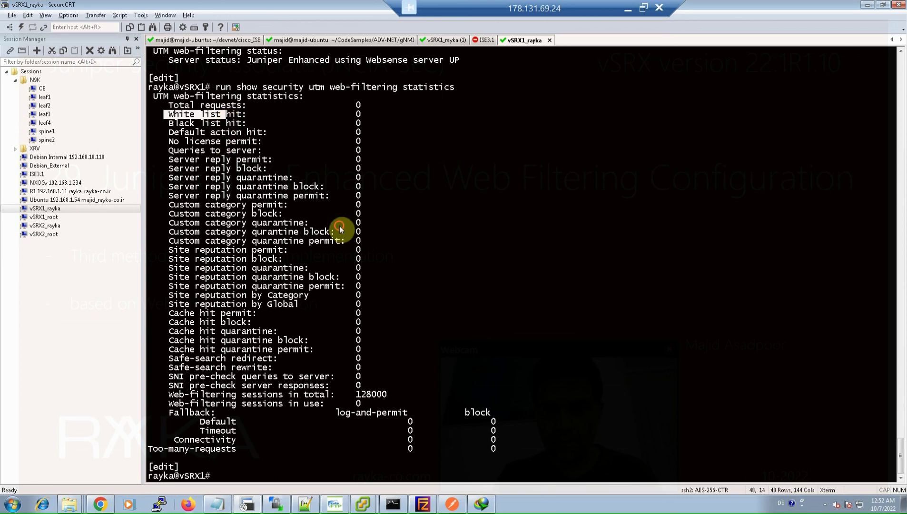
left_click(226, 138)
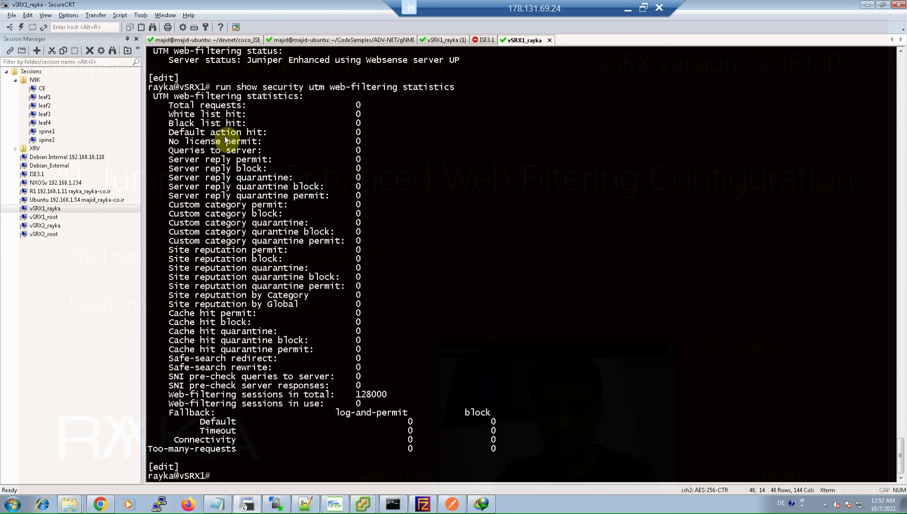